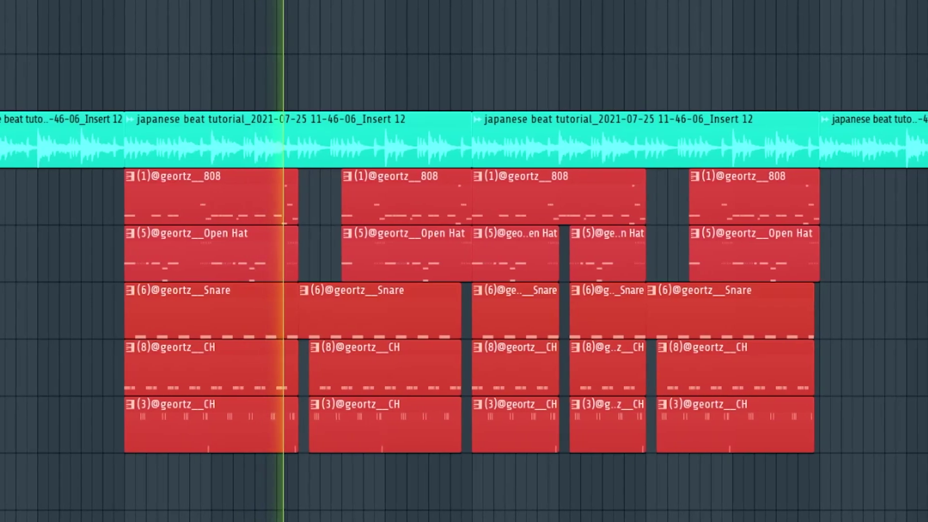
Play the first DSK AsianZ DreamZ pattern on its own in the piano roll and select its upper G6 and A6 notes
click(274, 13)
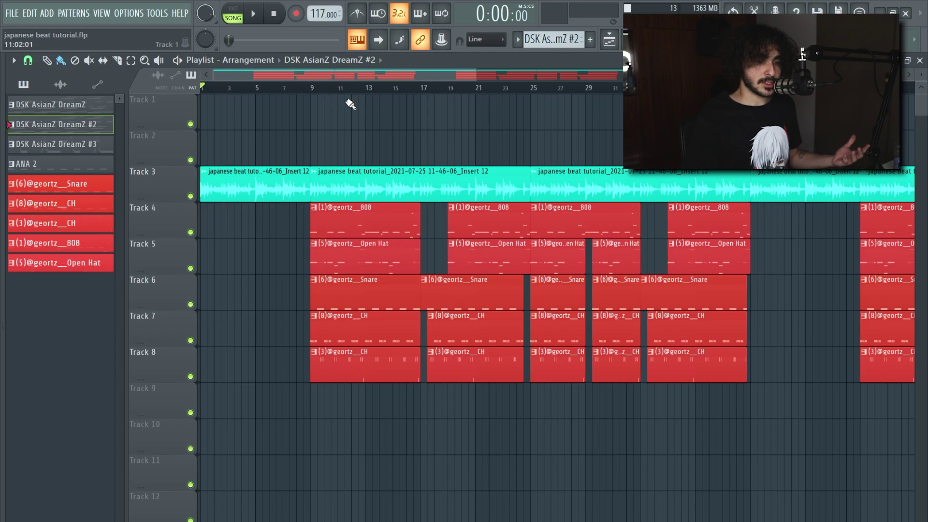
click(610, 40)
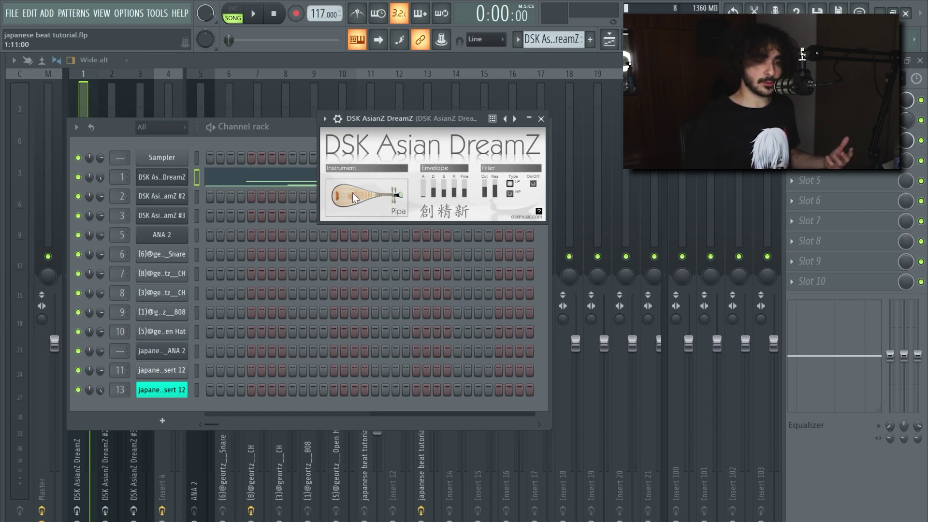
click(263, 189)
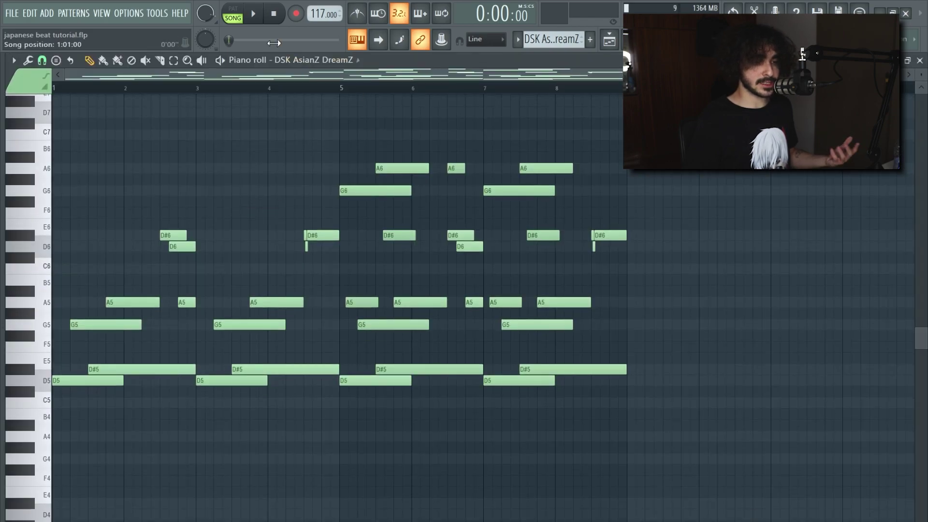
click(227, 11)
click(258, 14)
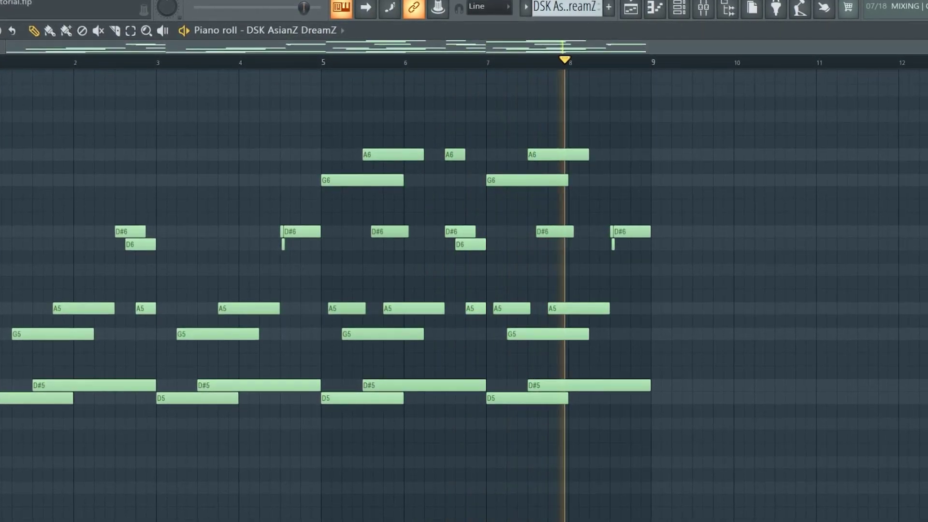
drag(599, 131, 367, 203)
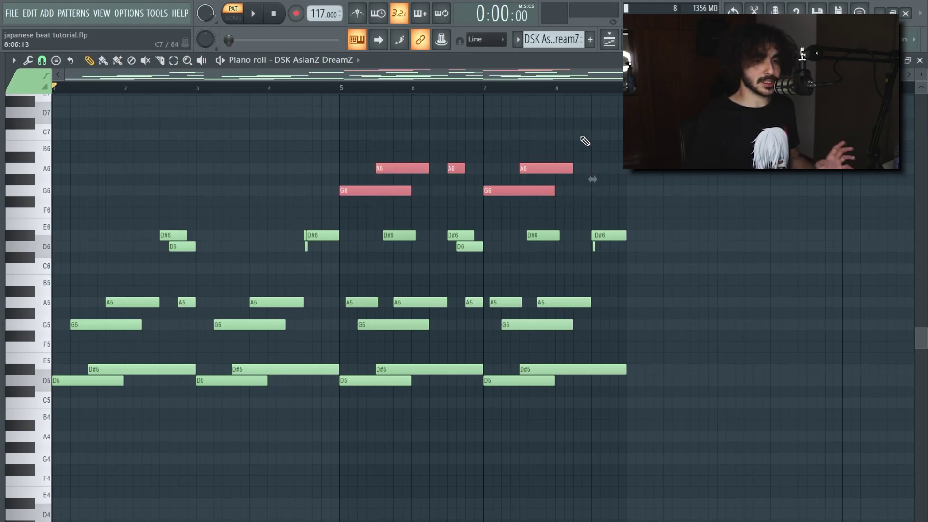
Inspect the Vinyl and Fruity Reeverb 2 effects on the first DSK AsianZ DreamZ mixer insert
click(691, 38)
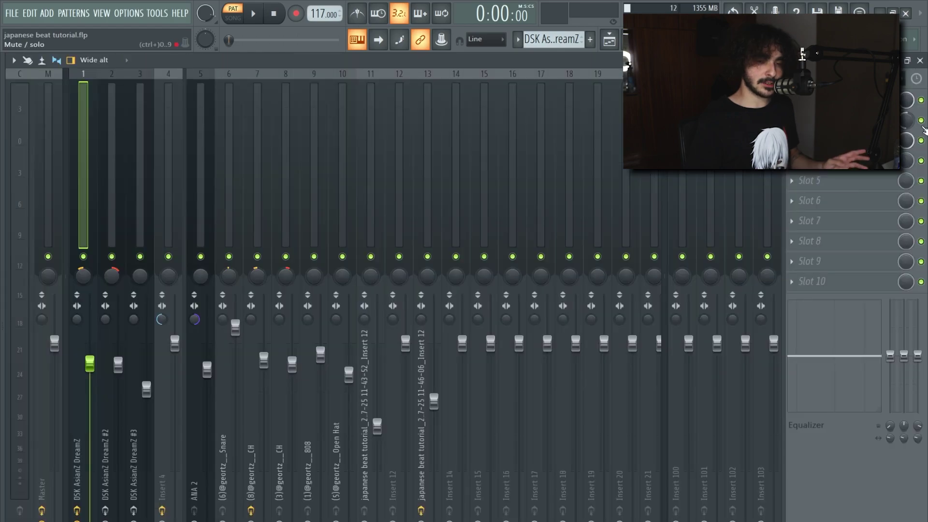
click(832, 120)
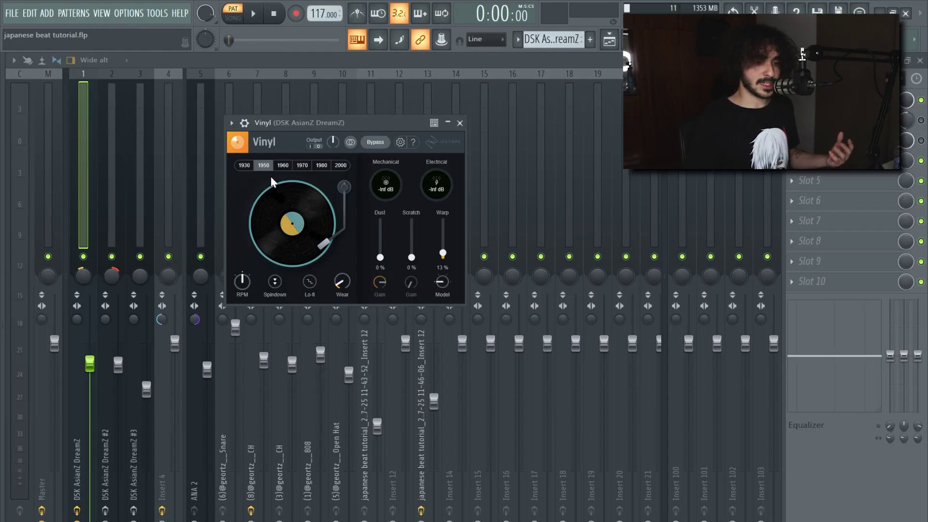
click(832, 120)
click(831, 140)
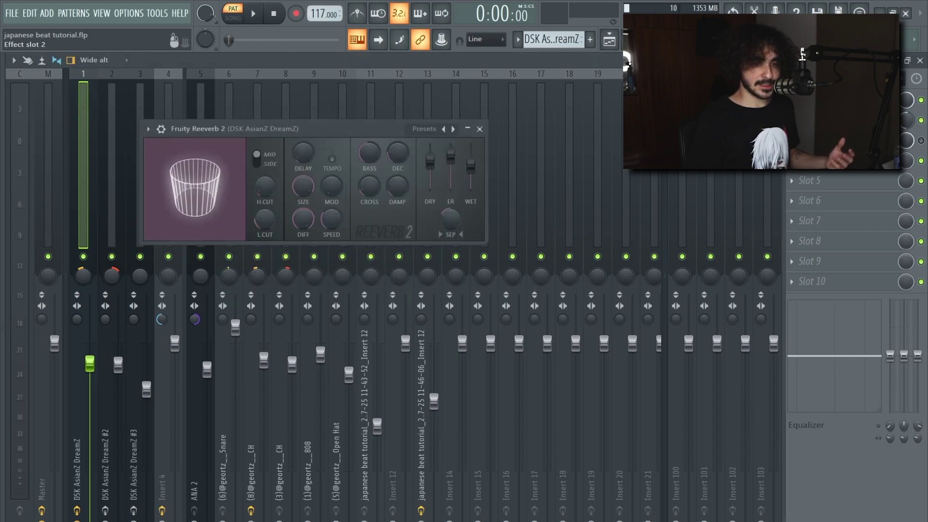
Show Fruity Reeverb 2's wrapper controls and toggle the effect off and on during pattern playback to compare the sound
drag(332, 131, 354, 127)
click(311, 120)
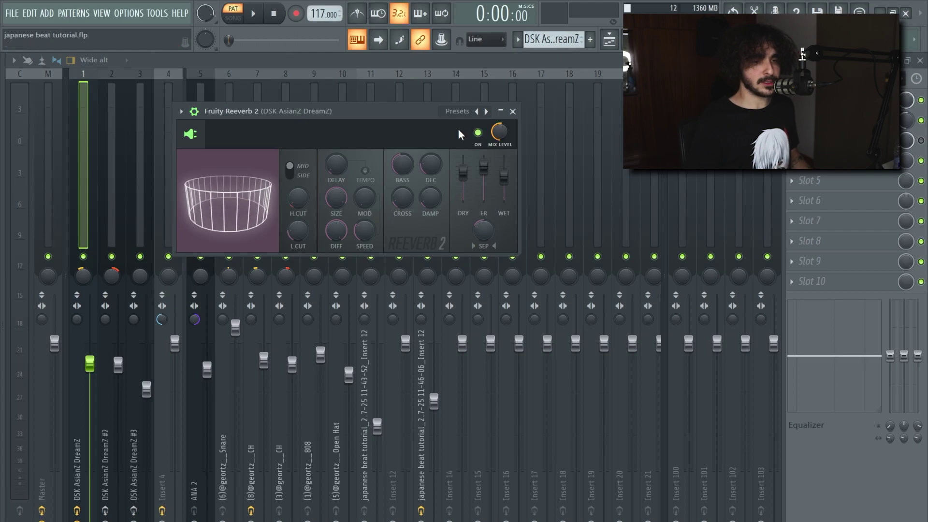
key(space)
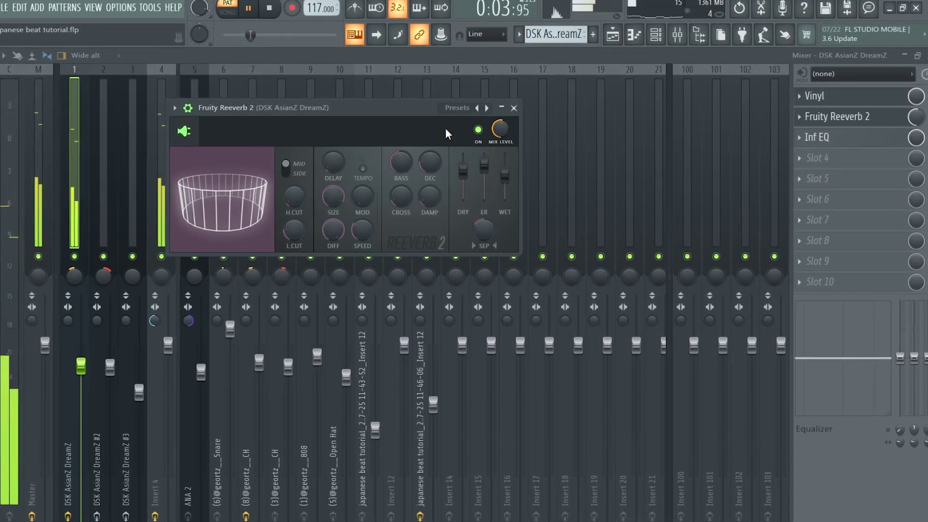
click(478, 129)
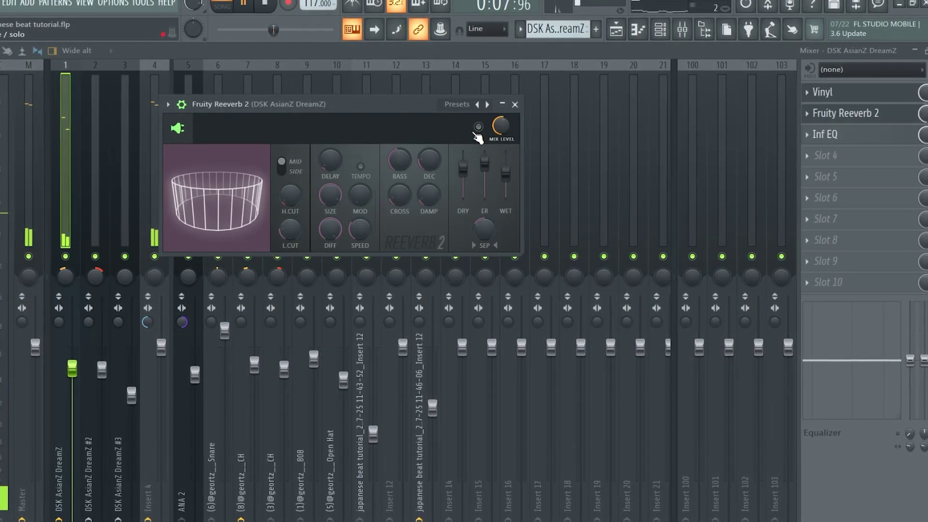
click(478, 129)
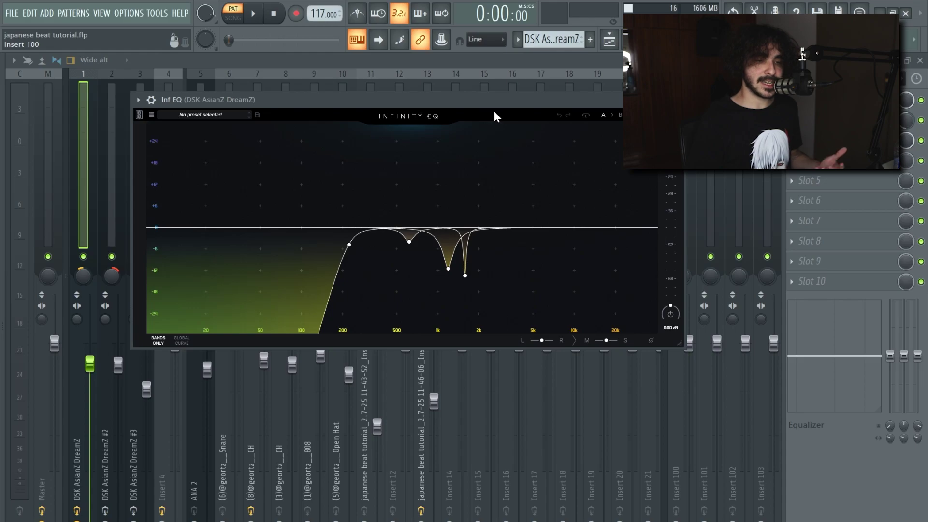
View the DSK AsianZ DreamZ #2 melody in the piano roll and audition its pattern
mouse_move(474, 248)
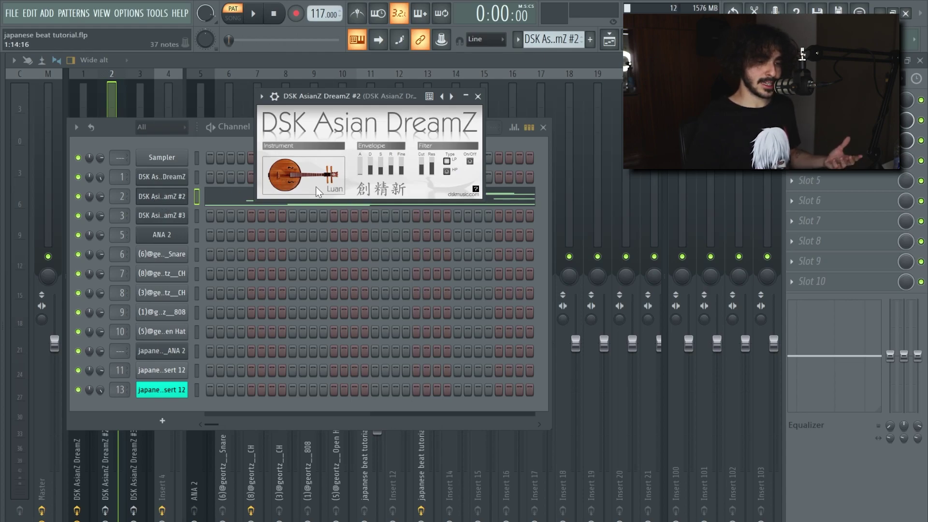
click(232, 198)
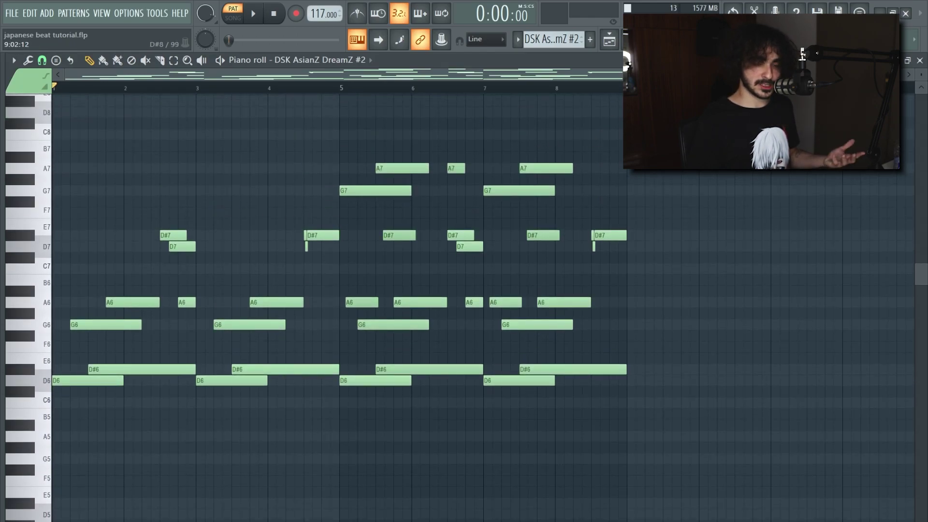
key(space)
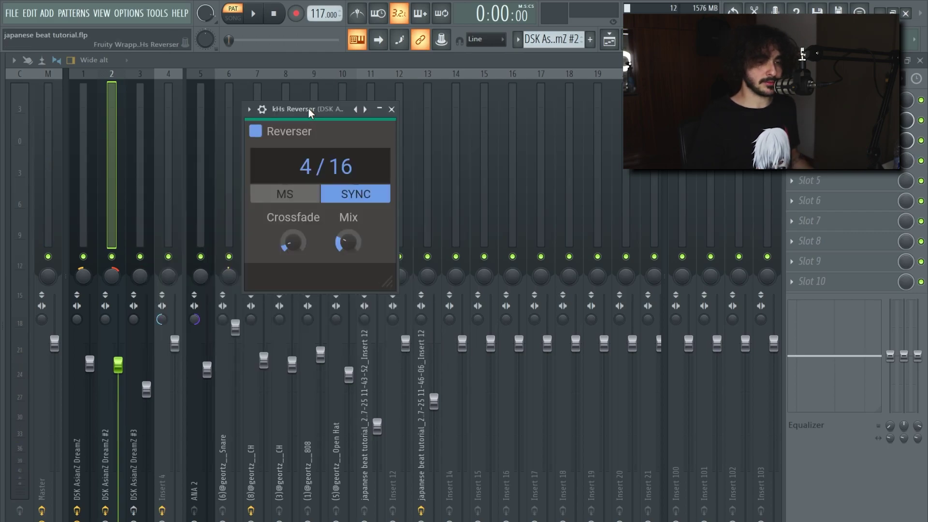
key(space)
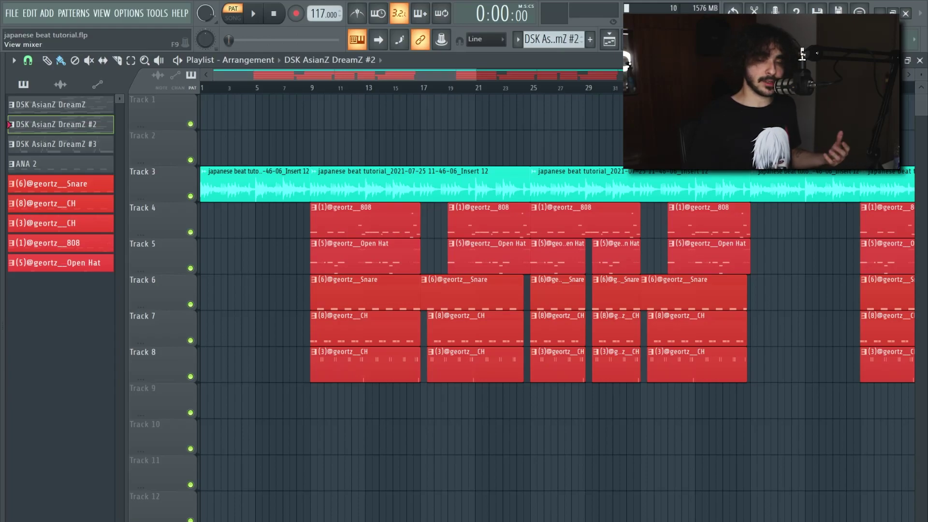
Show the DSK AsianZ DreamZ #3 instrument, view its melody in the piano roll and play the pattern
key(F9)
key(F6)
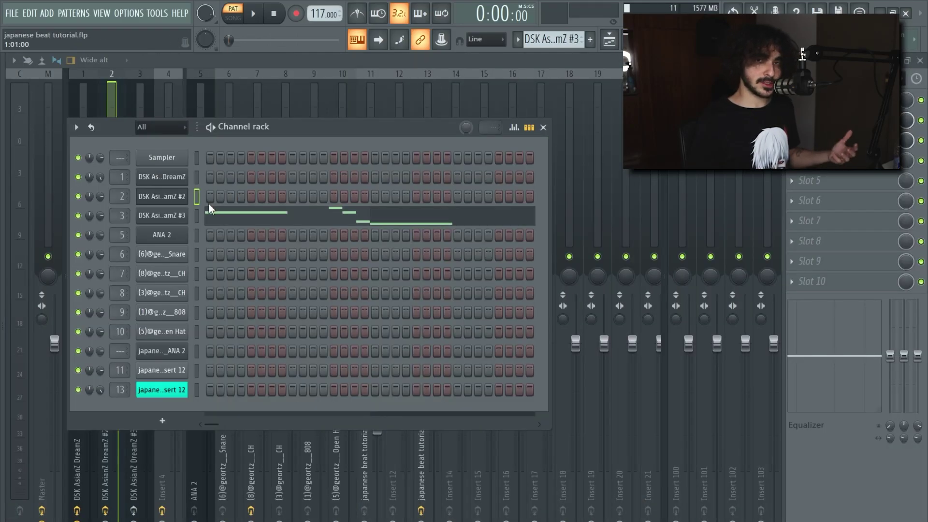
click(162, 216)
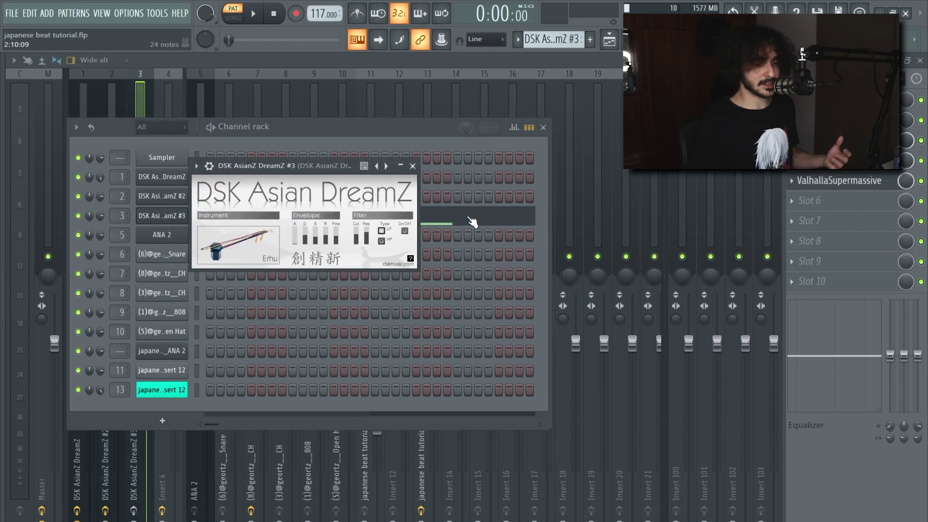
click(471, 222)
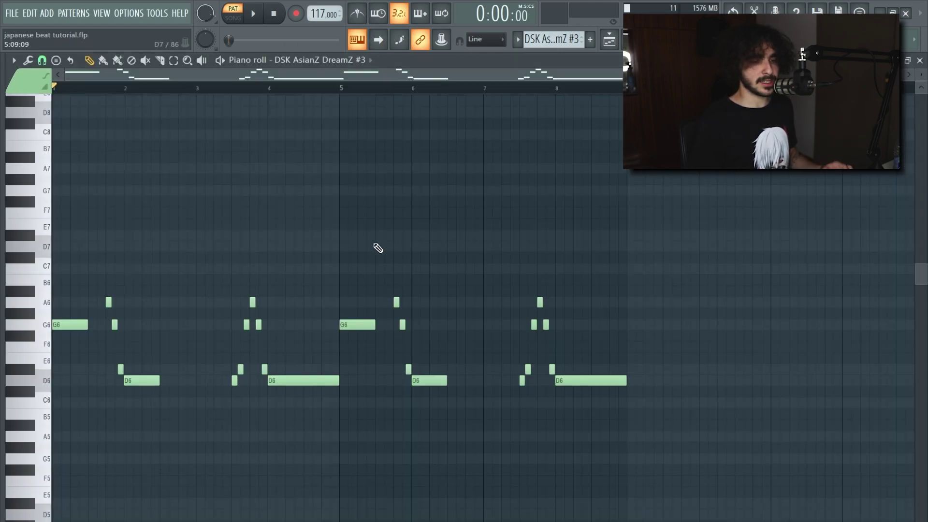
scroll(264, 205, down, 3)
key(space)
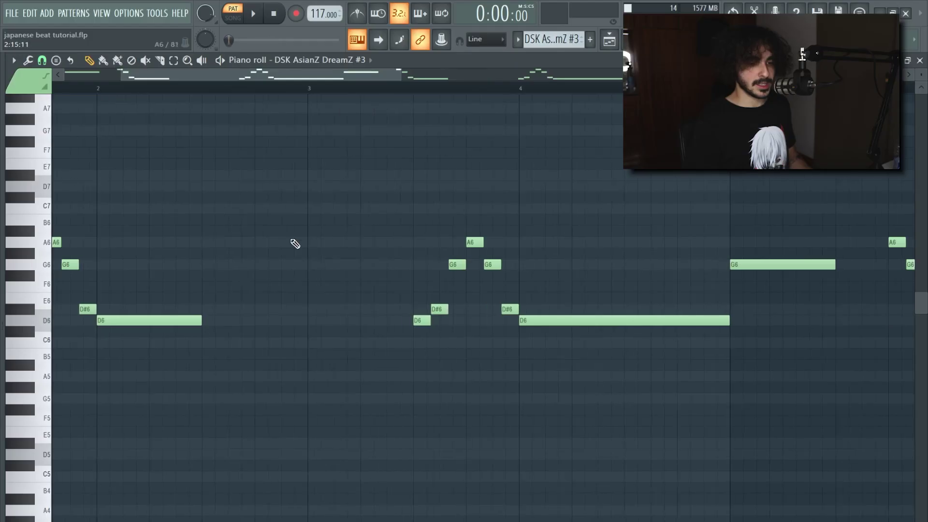
Select the run of notes leading into bar 4 and set the piano roll grid snap to 1/3 step
ctrl+scroll(492, 289, up, 3)
drag(574, 205, 380, 341)
click(44, 60)
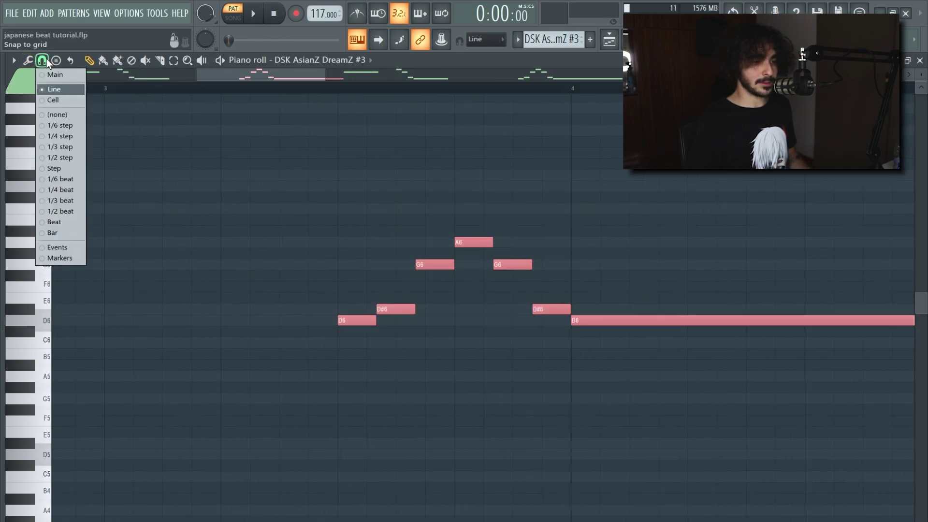
click(67, 147)
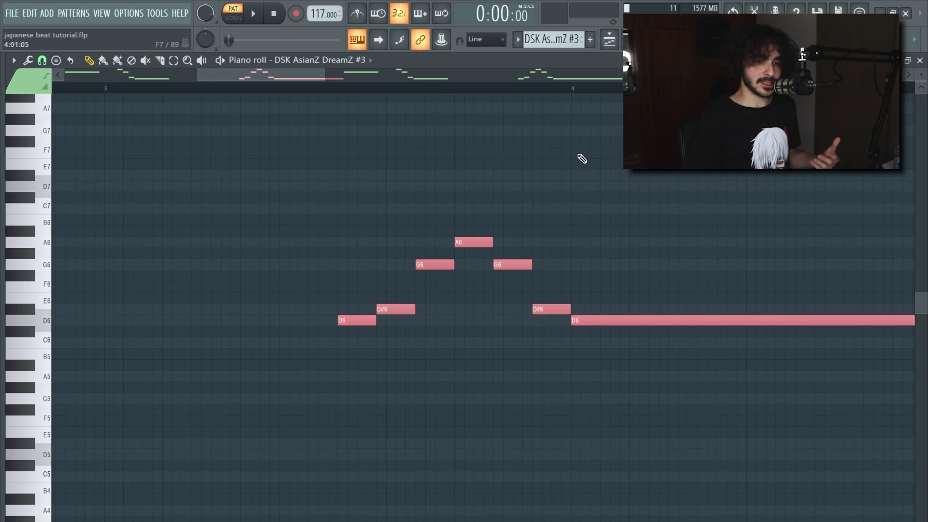
Review ValhallaSupermassive on the DSK AsianZ DreamZ #3 mixer insert, close it and play the pattern
key(F9)
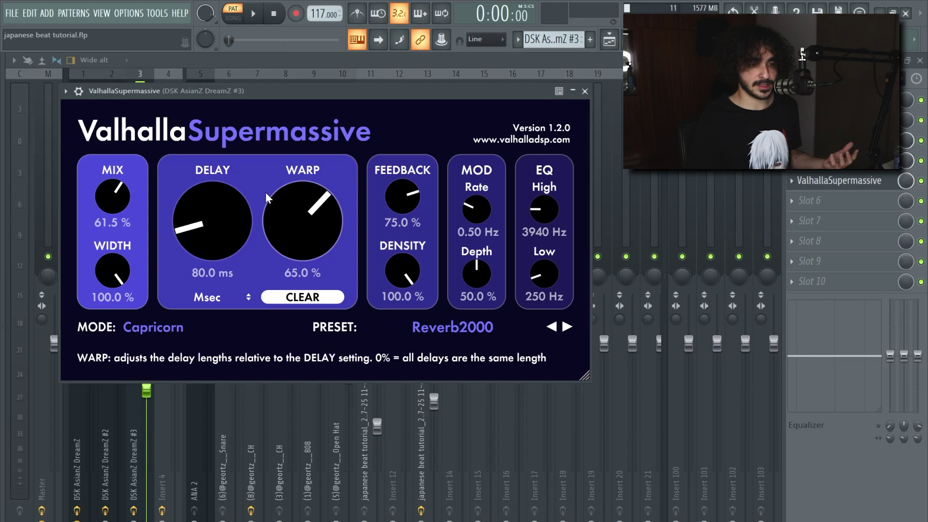
key(Escape)
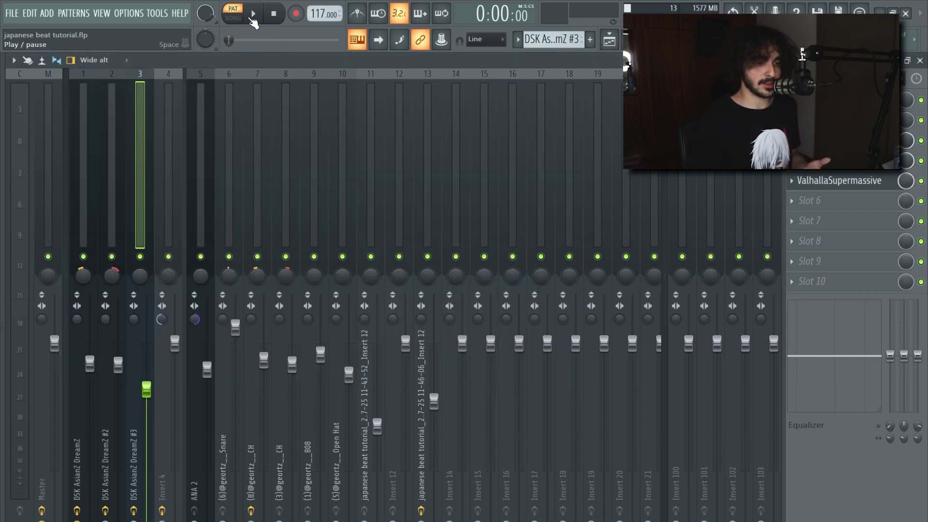
click(254, 16)
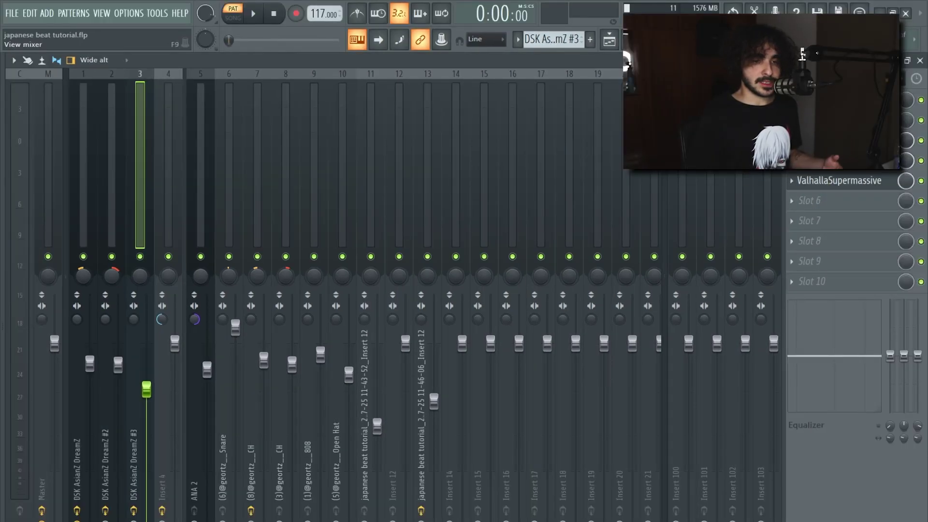
Switch to the ANA 2 pattern, view its D4 notes in the piano roll and audition them
key(F6)
scroll(566, 39, down, 1)
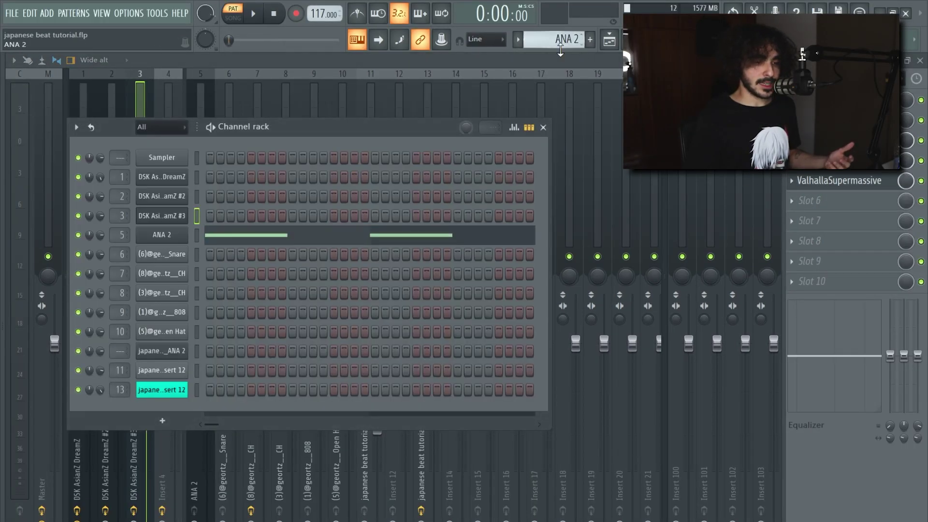
click(173, 237)
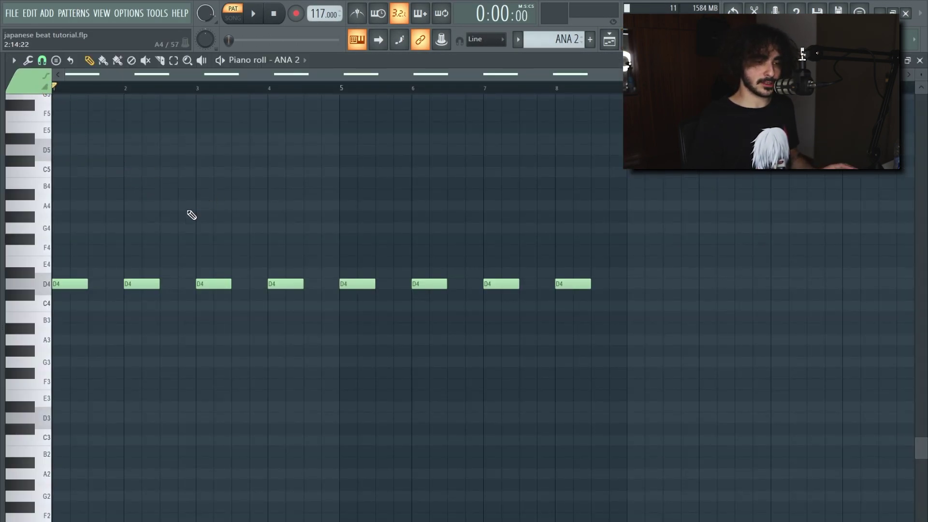
key(space)
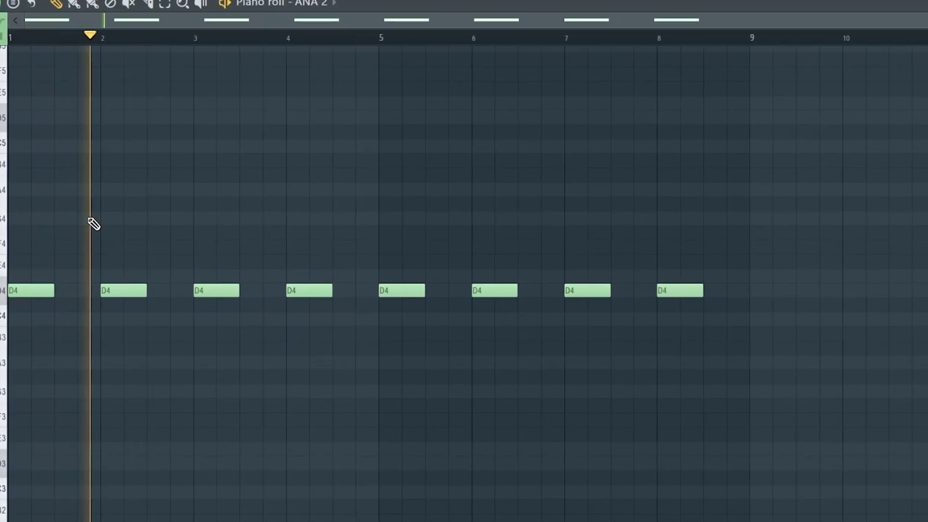
key(space)
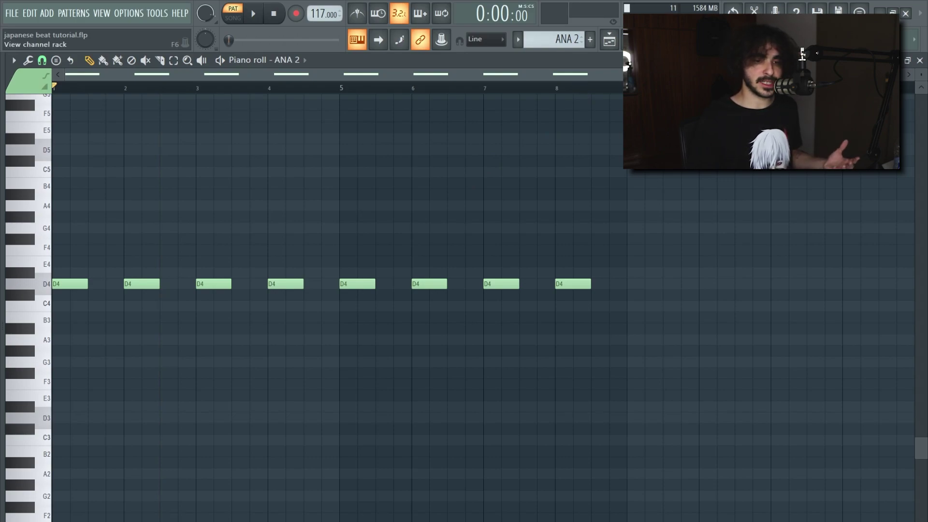
Return to the playlist arrangement, solo the melody audio on Track 3 and play it
key(F9)
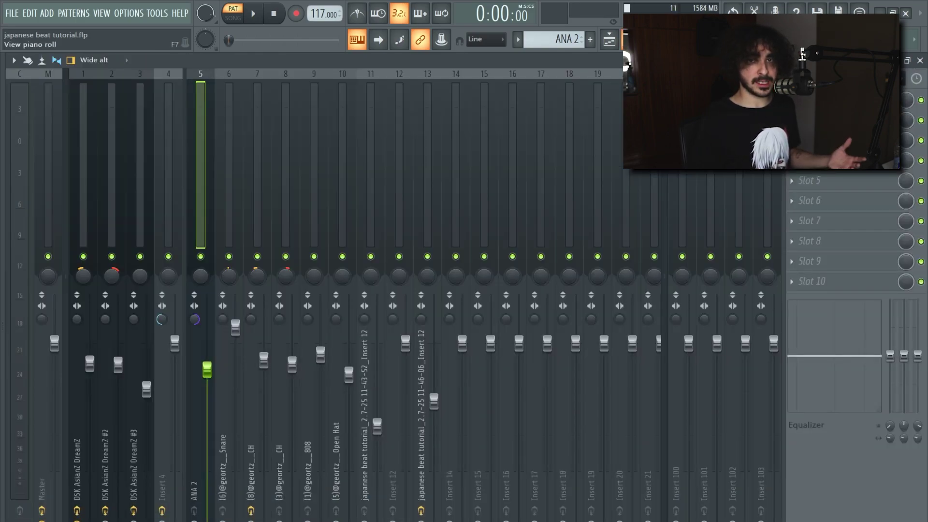
click(613, 45)
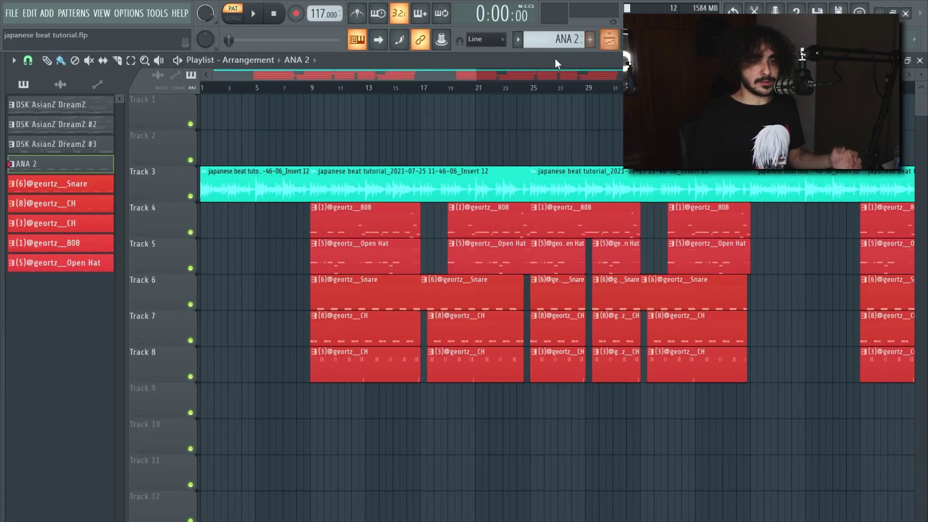
ctrl+click(191, 195)
key(space)
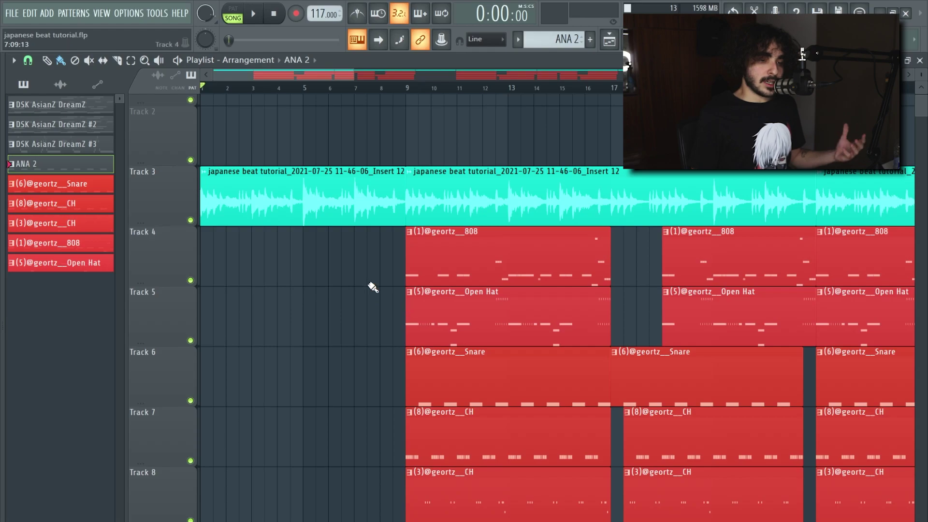
Open the 808 pattern from Track 4 in the piano roll and play its bass line
double_click(461, 265)
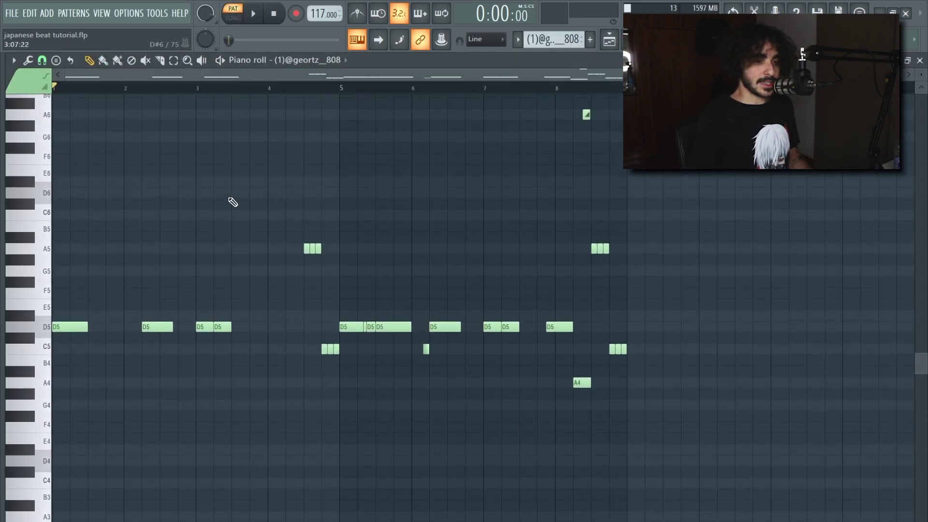
key(space)
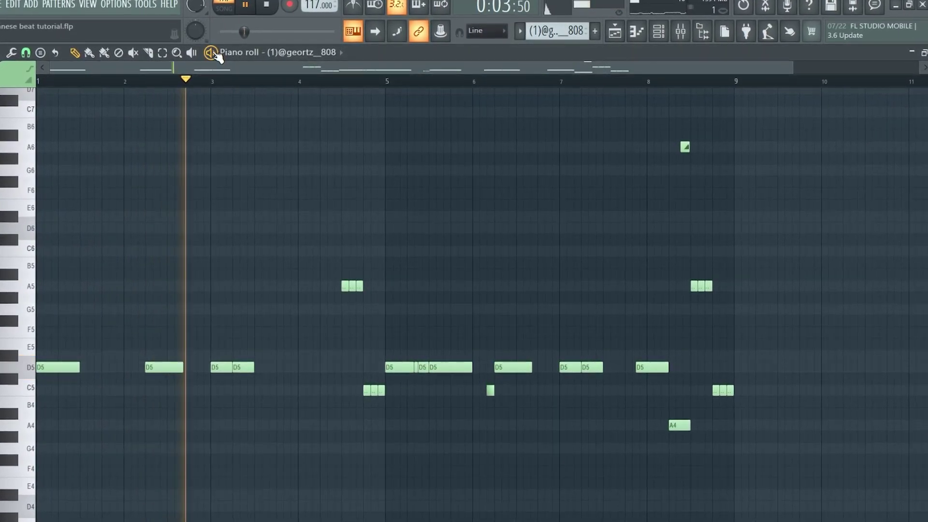
scroll(441, 181, down, 2)
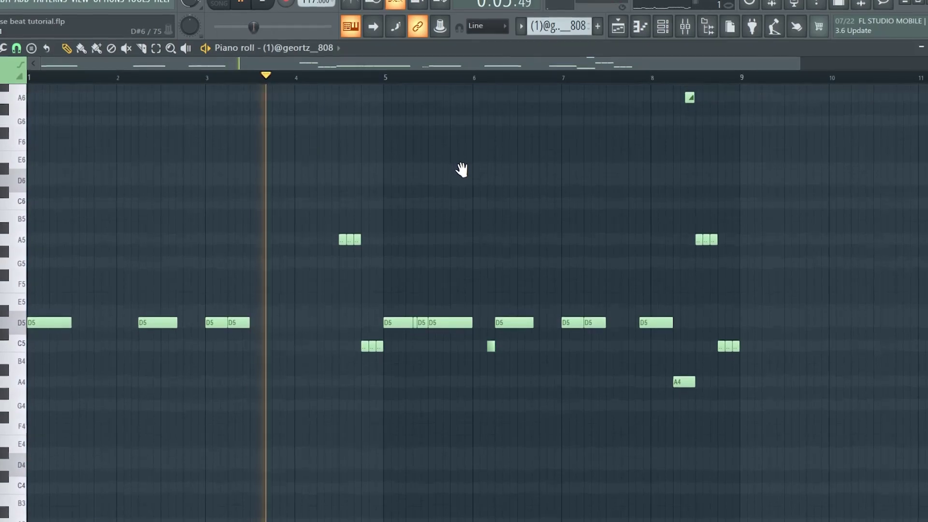
Stop the 808 playback and inspect the velocities of the short C5 roll in bar 6, resizing the velocity lane as needed
scroll(461, 168, down, 2)
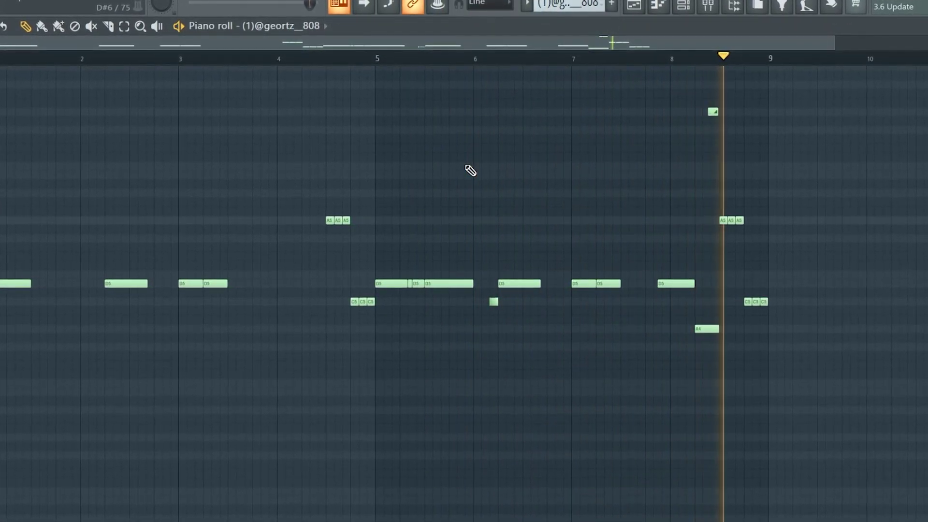
key(space)
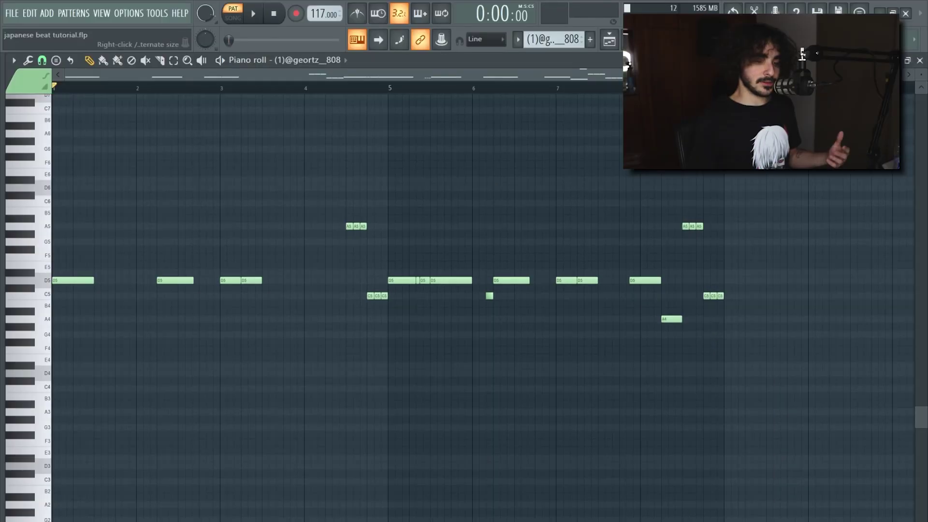
drag(488, 520, 488, 373)
scroll(497, 327, up, 5)
drag(527, 292, 388, 311)
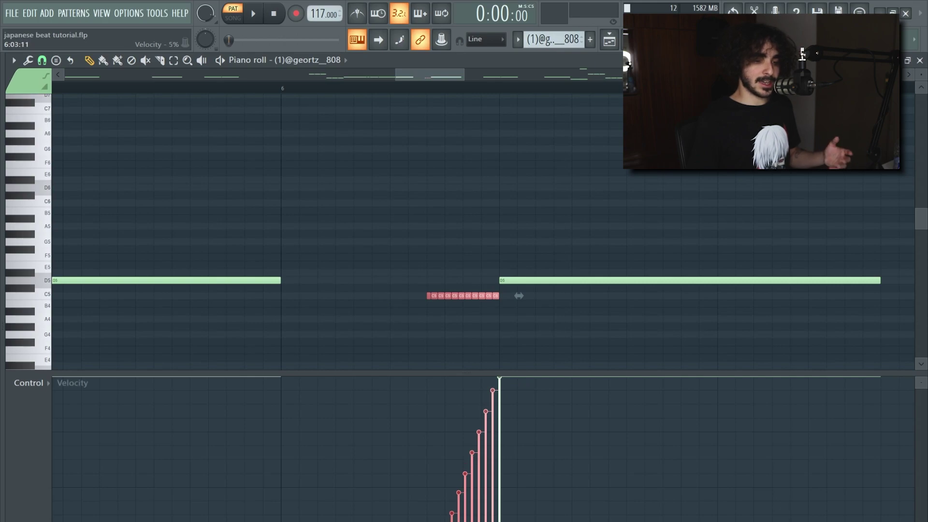
drag(512, 371, 506, 499)
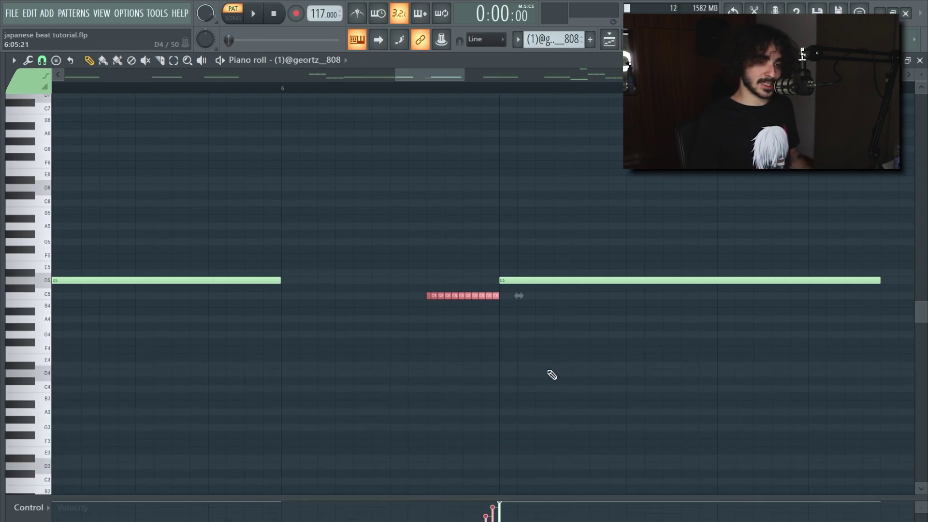
Select the A4 note together with the A6 slide note above it in bar 8 of the 808 pattern
drag(550, 113, 550, 420)
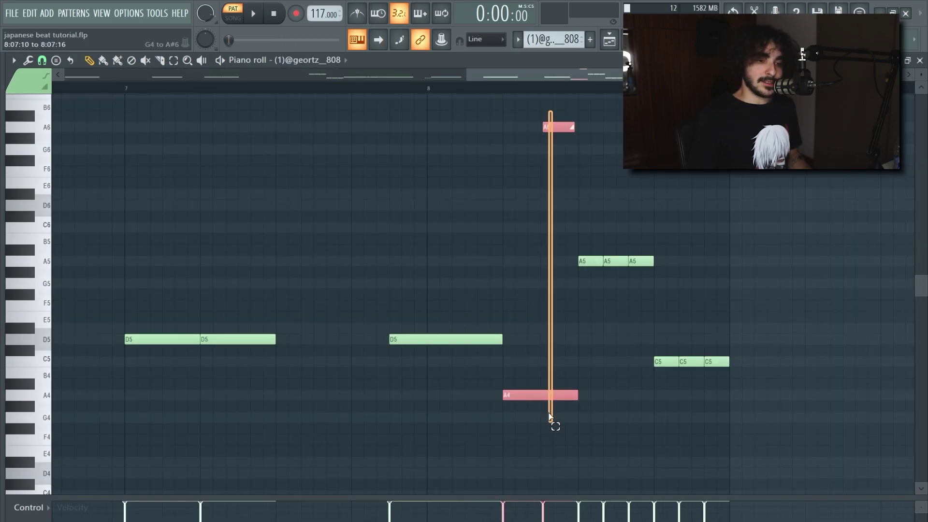
scroll(571, 284, up, 1)
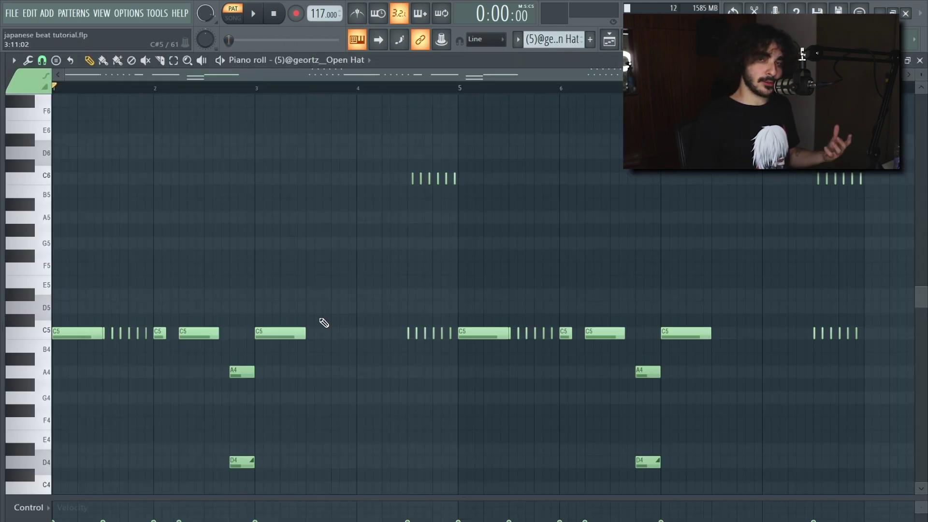
Enlarge the velocity lane under the Open Hat notes, play the pattern and stop it
drag(351, 498, 351, 463)
alt+scroll(377, 306, down, 1)
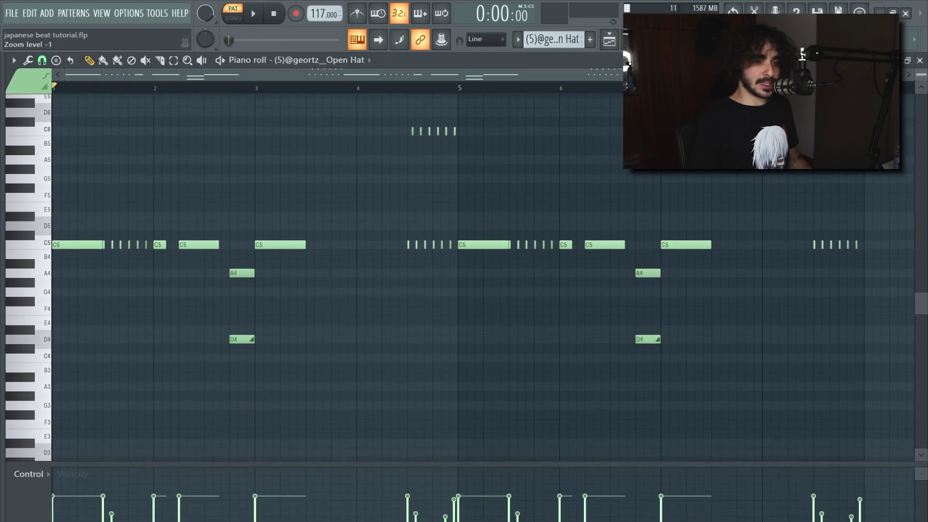
click(253, 13)
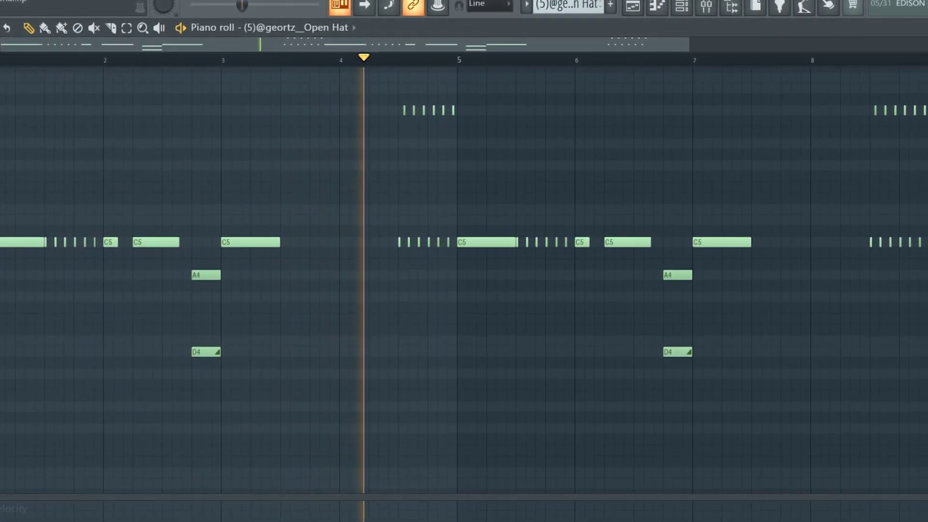
key(space)
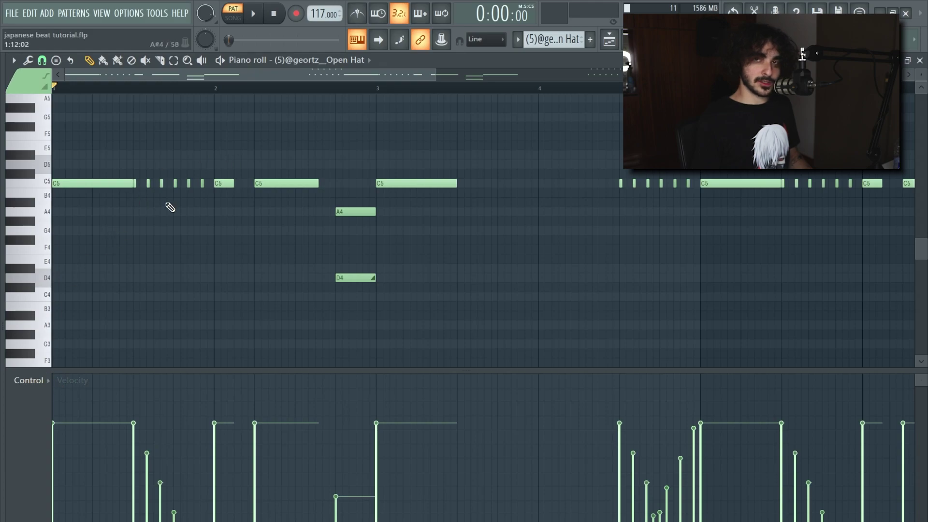
Switch the Open Hat's control lane to Pan, inspect the panning of the rolls and reduce the lane's height
click(29, 381)
click(38, 400)
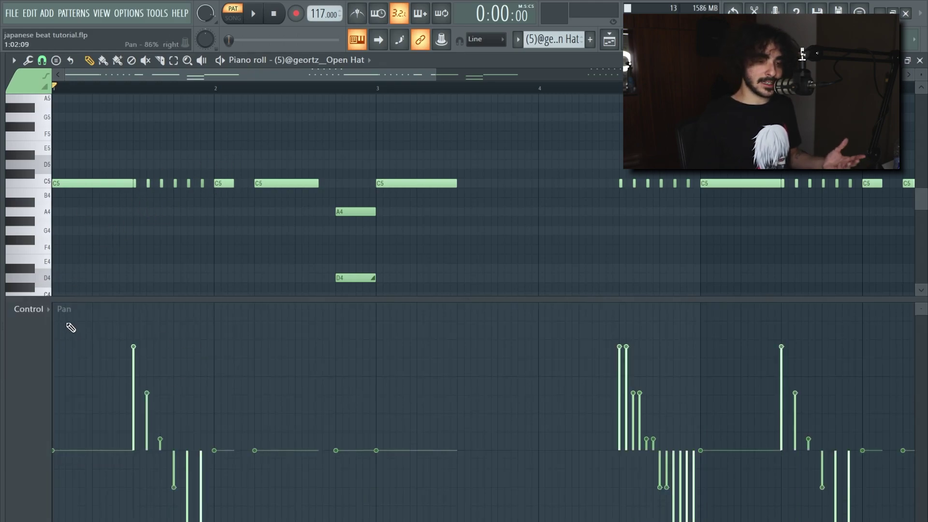
drag(402, 299, 405, 378)
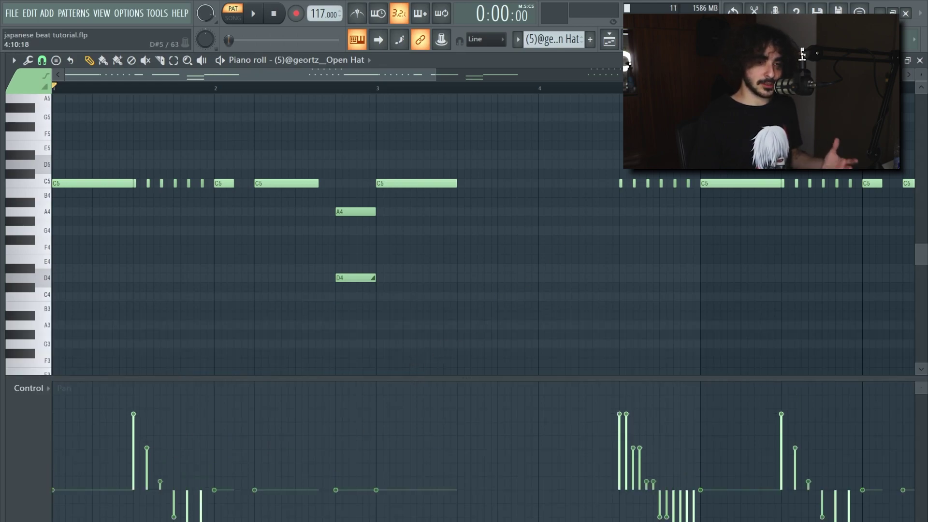
Return to the playlist, audition the soloed Snare from bar 9, and solo the two CH tracks, Track 7 and Track 8
key(F5)
click(270, 88)
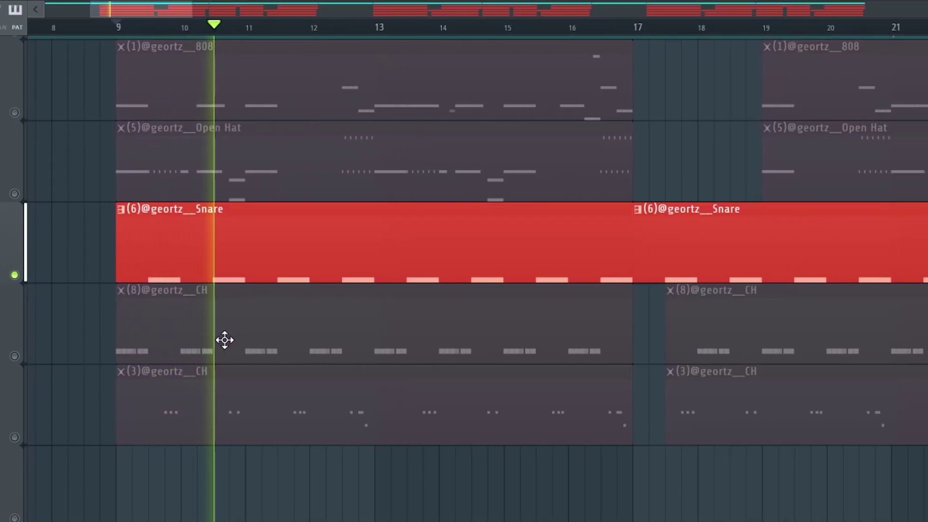
drag(196, 340, 90, 432)
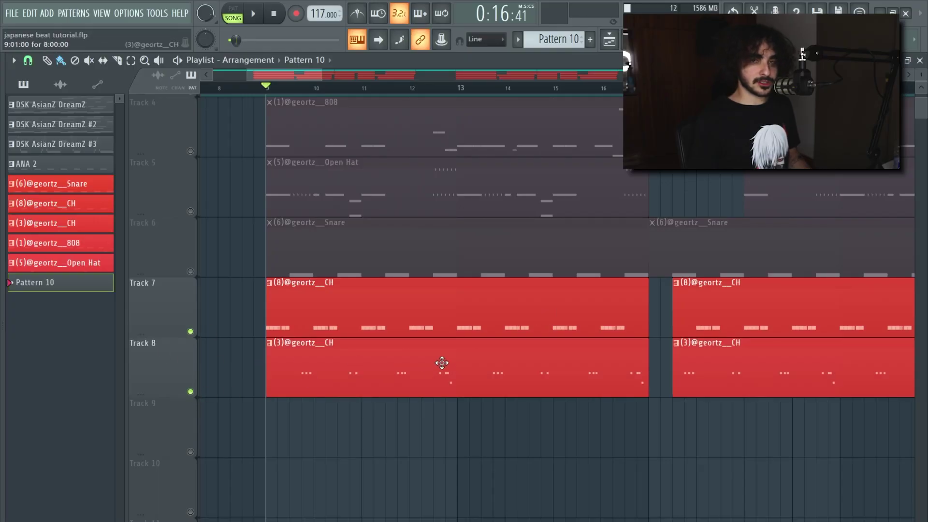